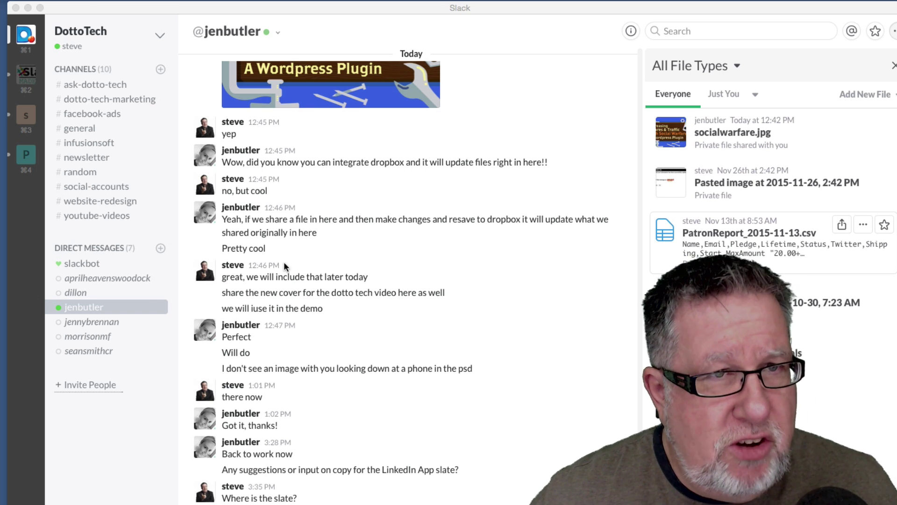
Bring the Slack window to the front and open the DottoTech team menu.
scroll(324, 310, down, 1)
scroll(324, 309, up, 5)
scroll(324, 310, down, 5)
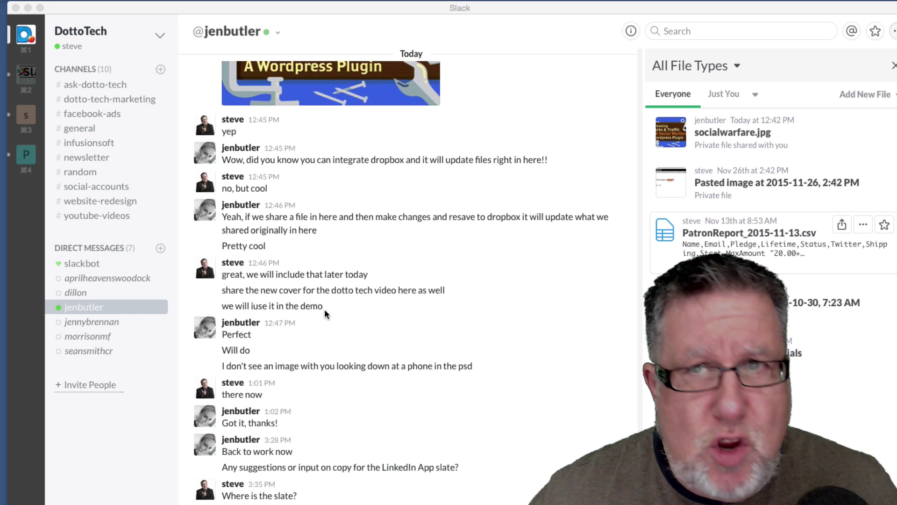
click(161, 38)
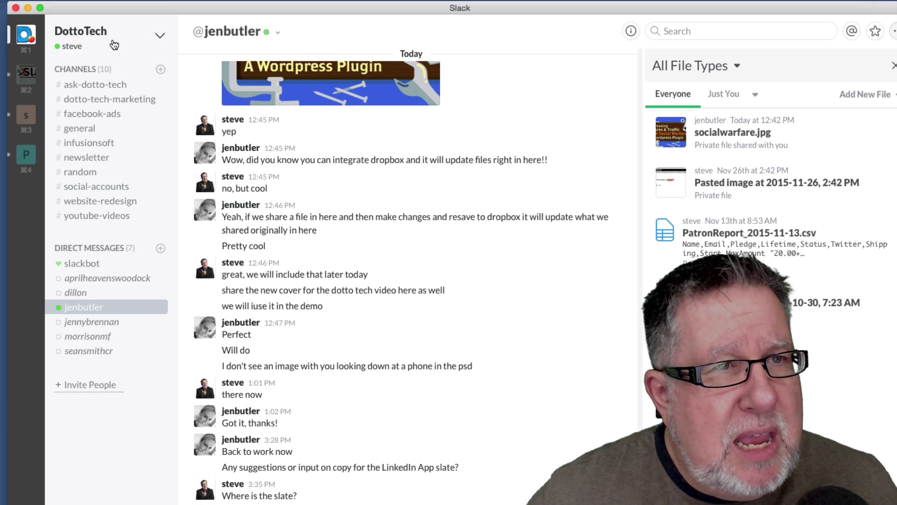
click(161, 37)
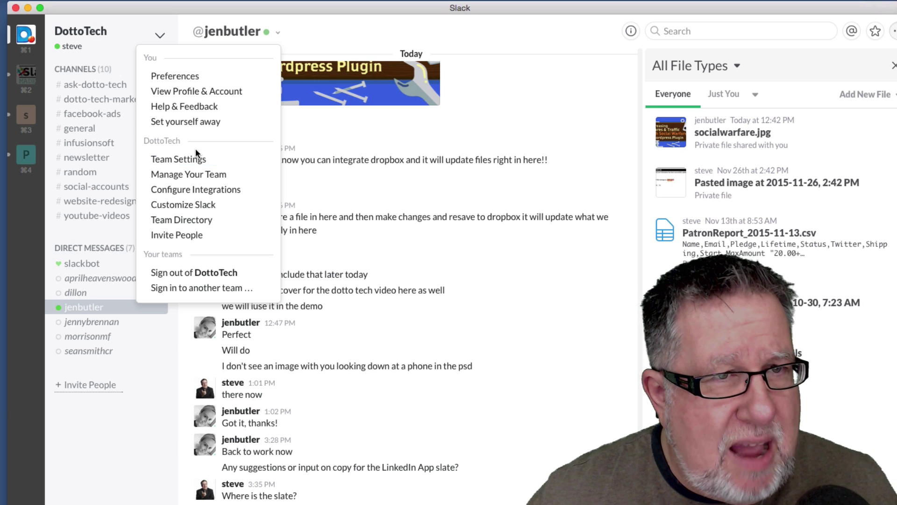
Open the team's integrations directory through Configure Integrations.
click(199, 192)
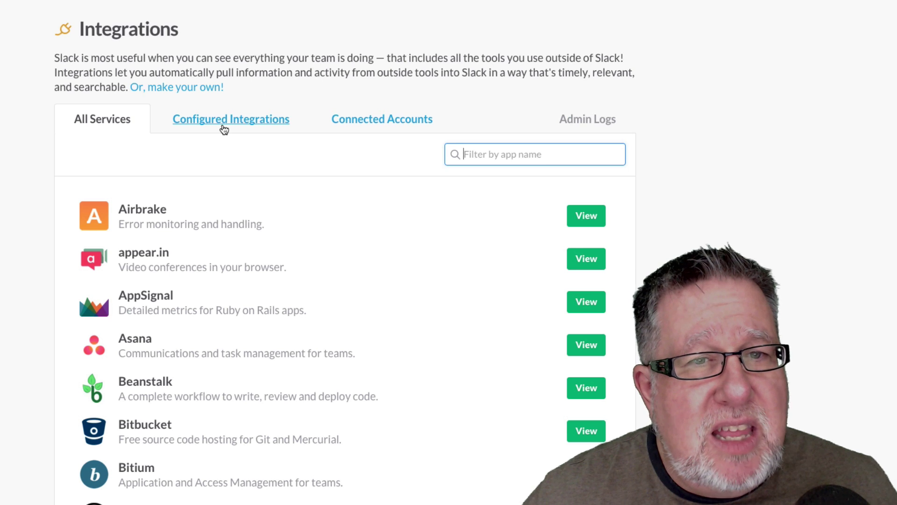
scroll(267, 218, down, 2)
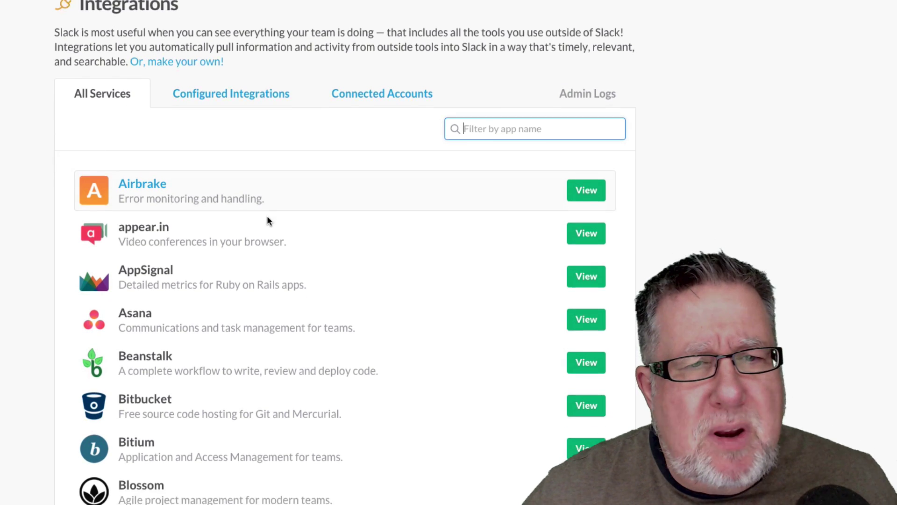
scroll(267, 220, down, 4)
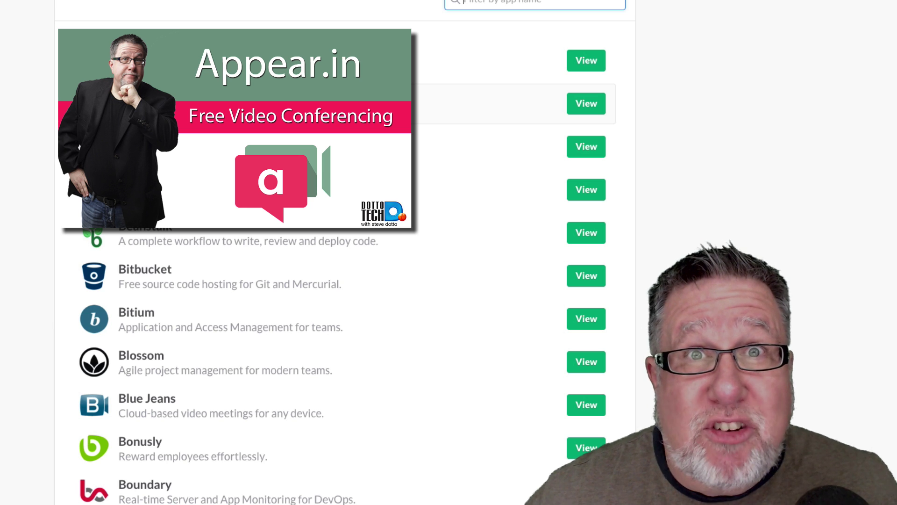
Scroll the All Services list down until Dropbox is reached.
scroll(346, 253, down, 2)
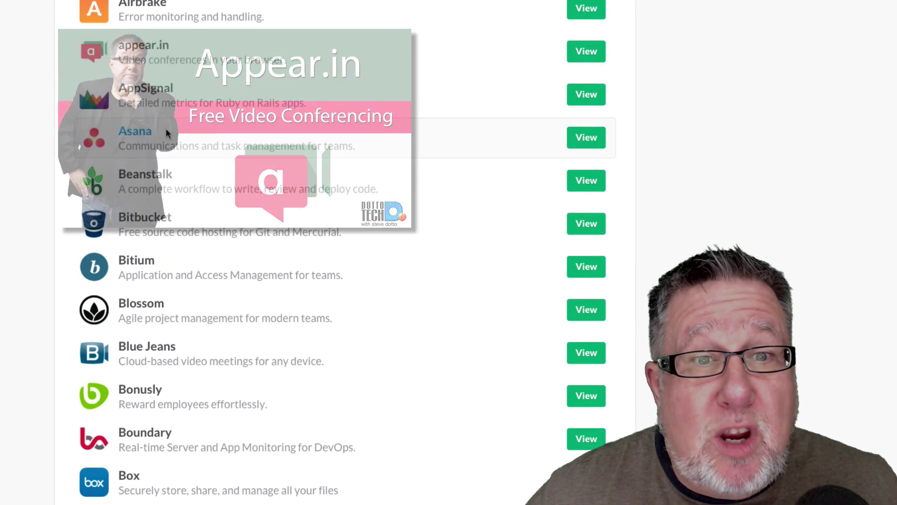
scroll(166, 128, down, 1)
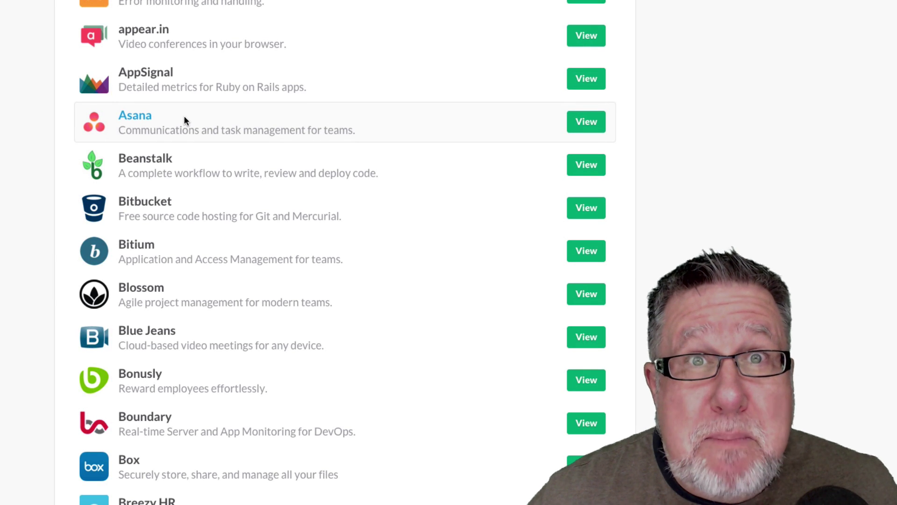
scroll(184, 120, down, 1)
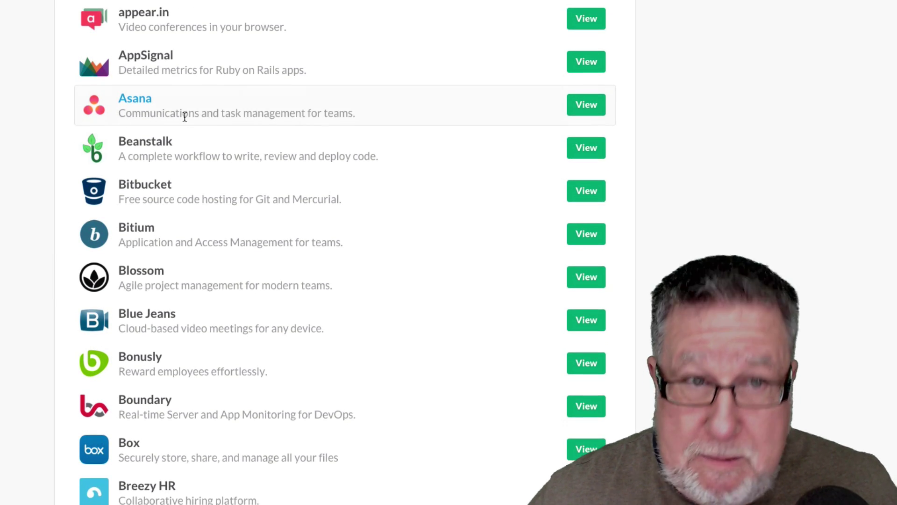
scroll(184, 117, down, 1)
scroll(184, 117, down, 3)
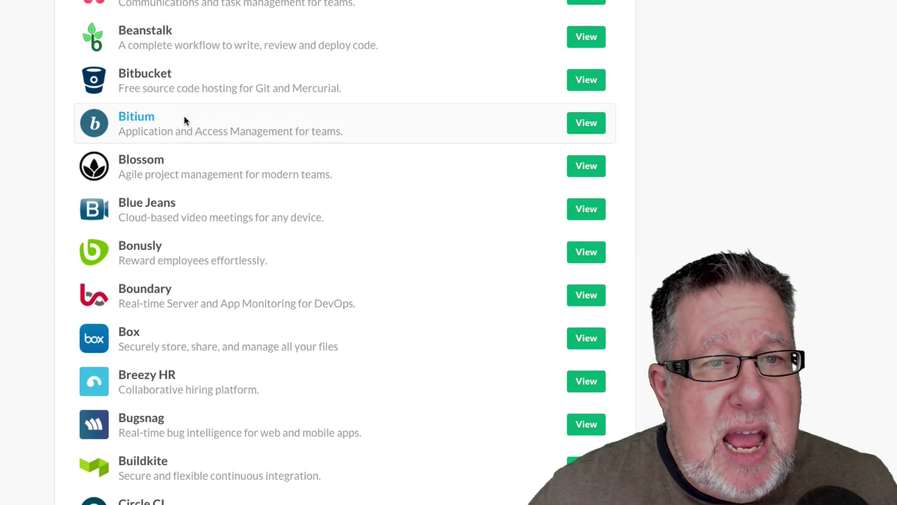
scroll(185, 117, down, 2)
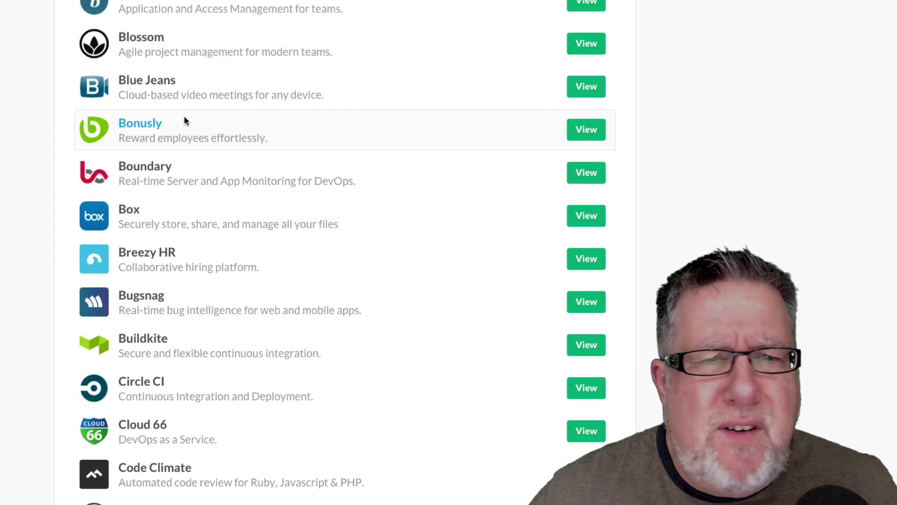
scroll(184, 117, down, 2)
scroll(183, 120, down, 2)
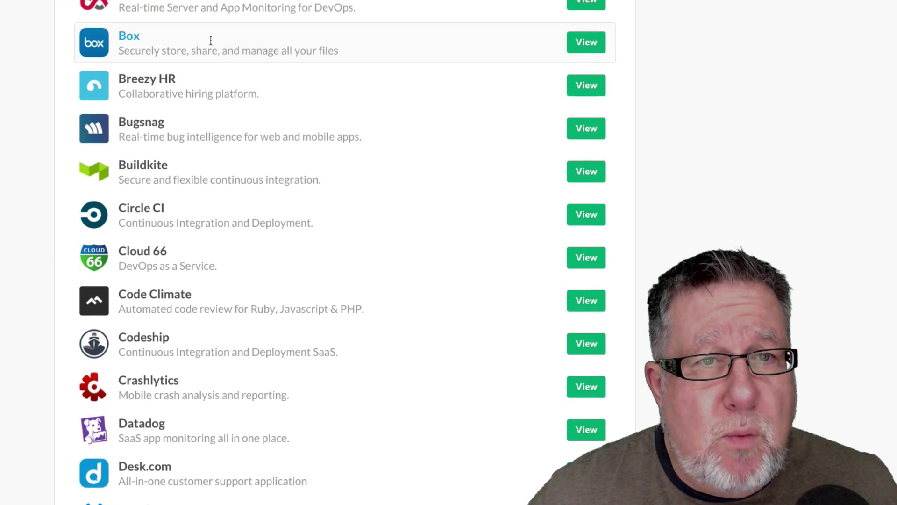
scroll(231, 155, down, 5)
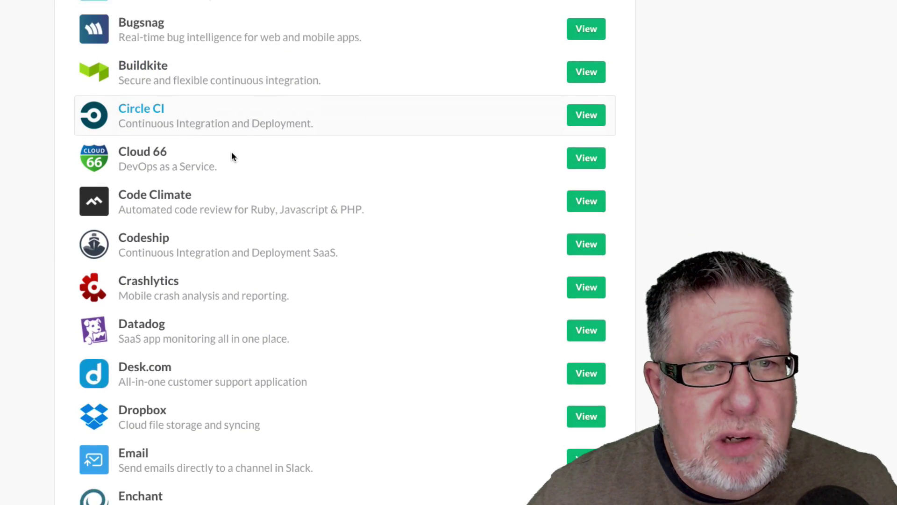
scroll(233, 156, down, 8)
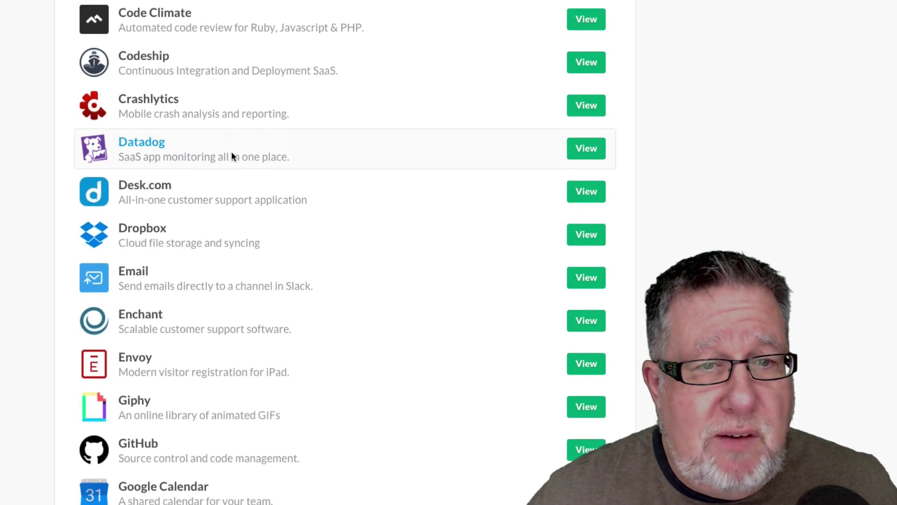
scroll(232, 155, down, 3)
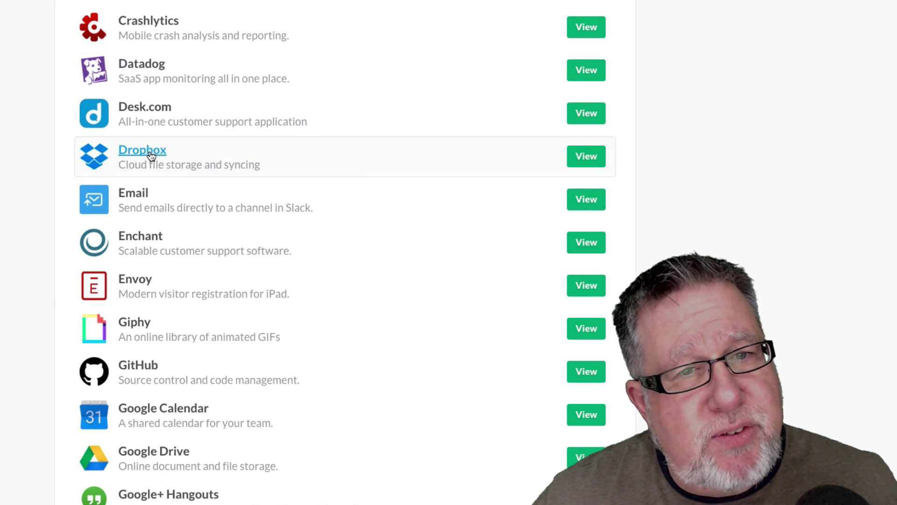
Open the Dropbox integration, authenticate a Dropbox account and allow Slack access to its files.
click(151, 155)
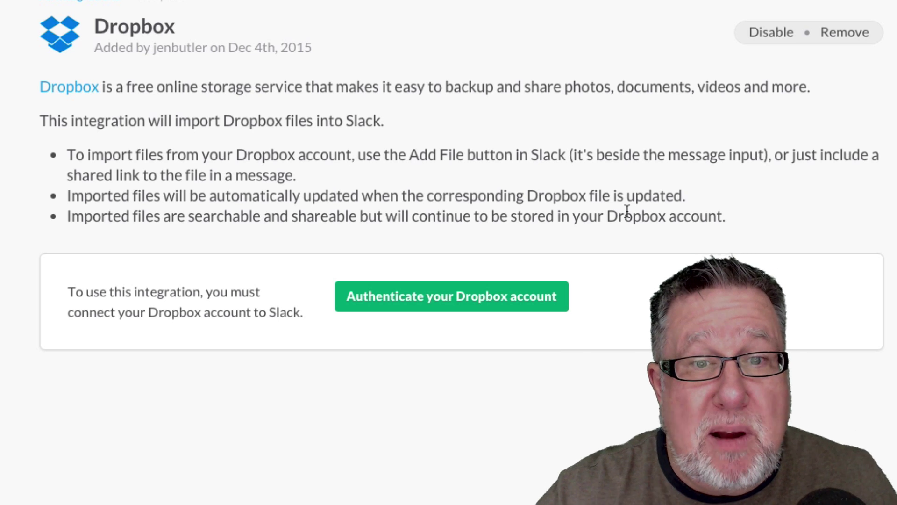
click(477, 297)
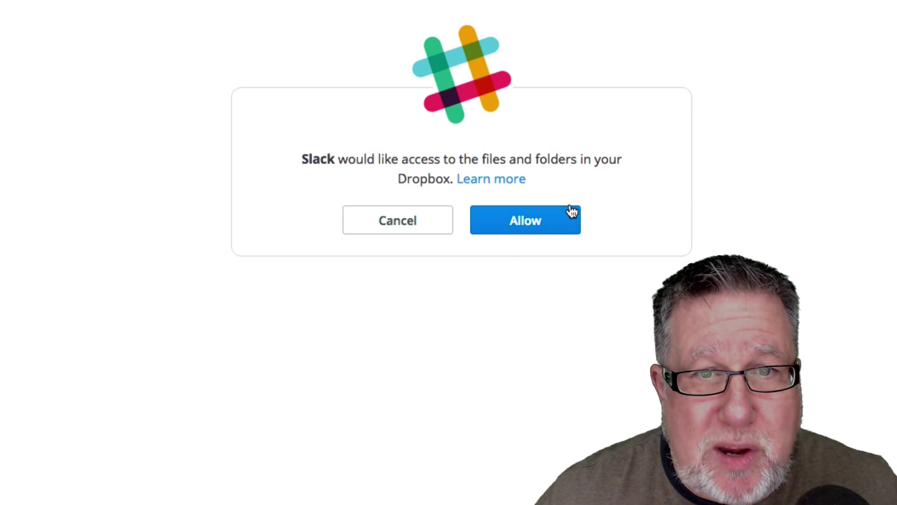
click(529, 224)
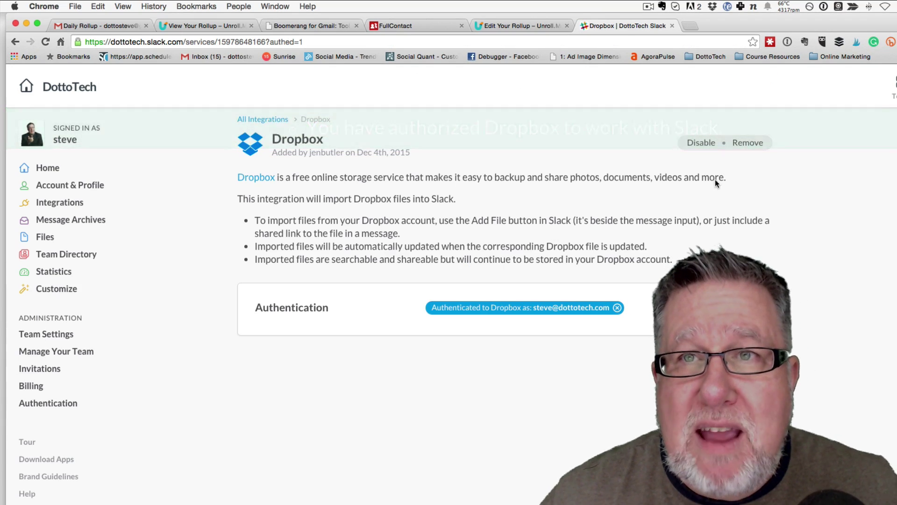
Copy a share link for a file from Dropbox's Recently Changed list.
click(712, 6)
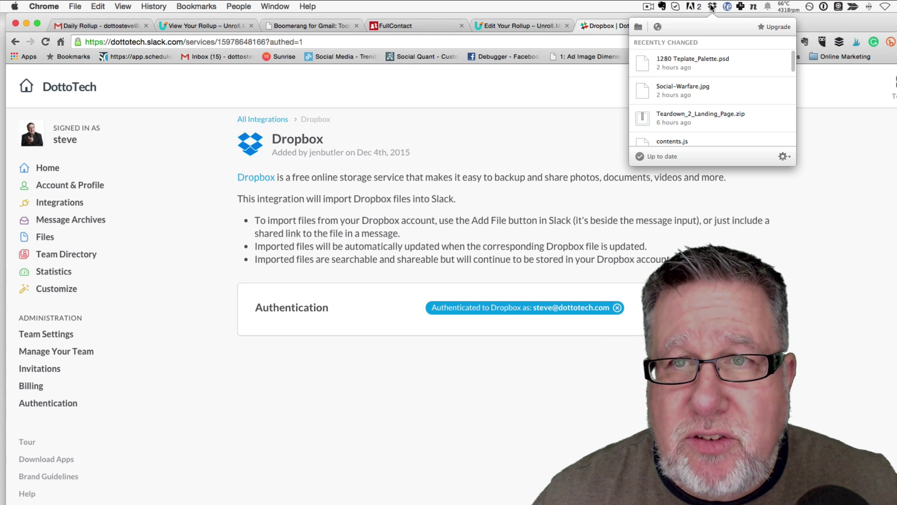
scroll(710, 127, down, 3)
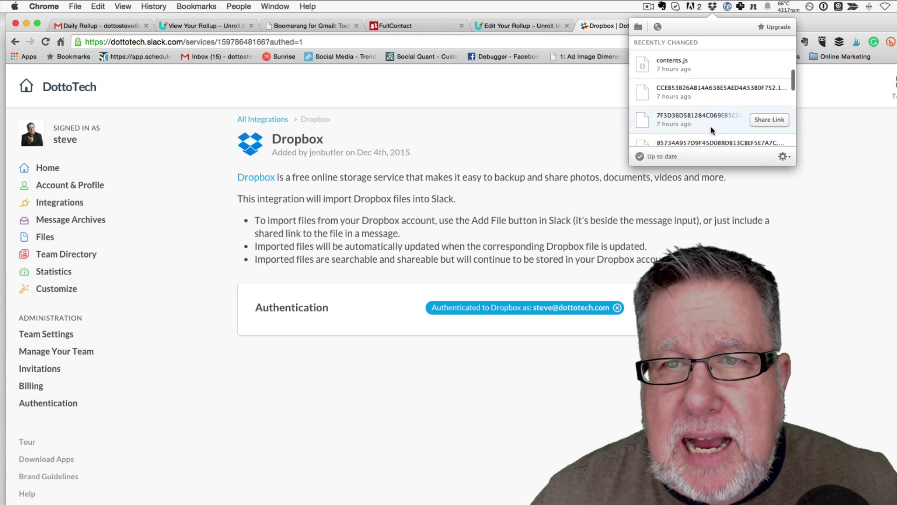
scroll(711, 127, down, 5)
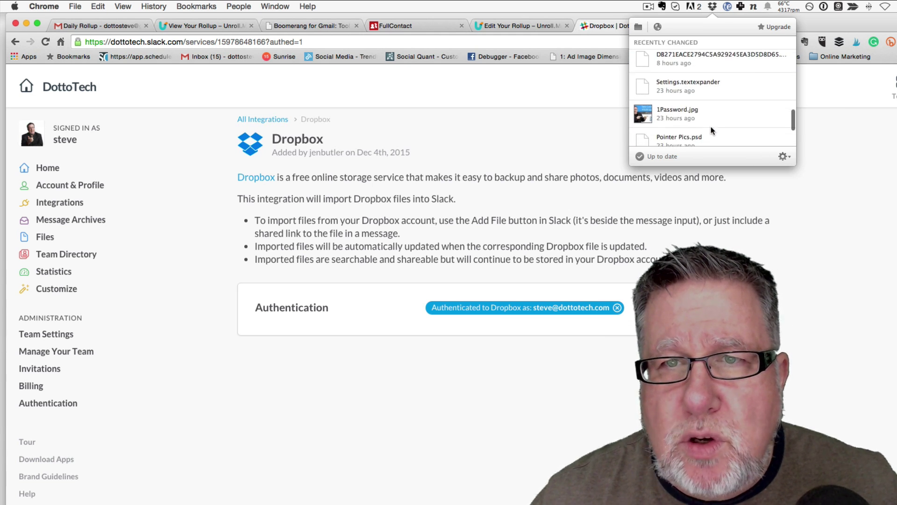
click(711, 6)
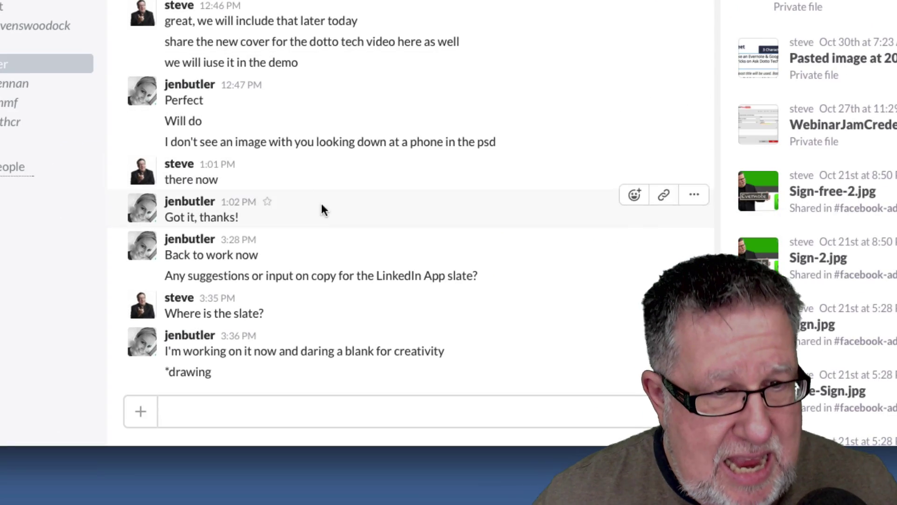
Post the Dropbox link and import it and all future links, showing 1Password.jpg.
click(243, 408)
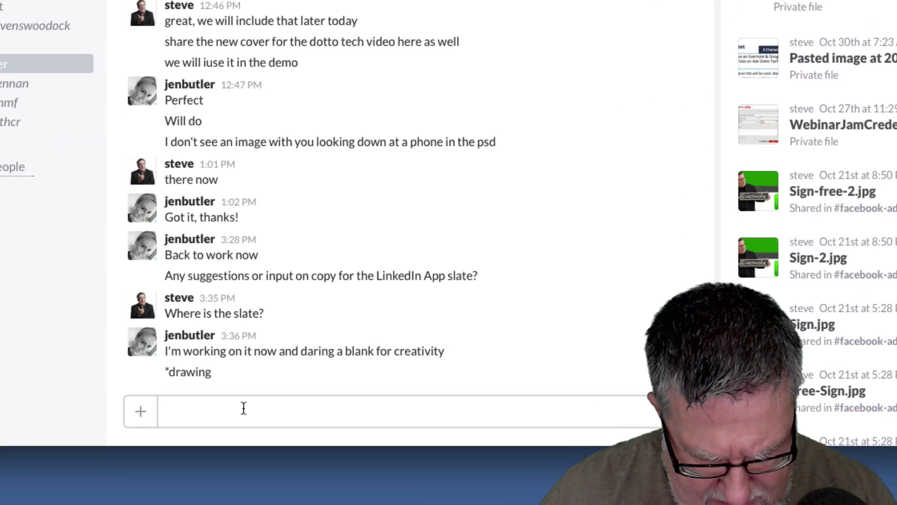
key(Return)
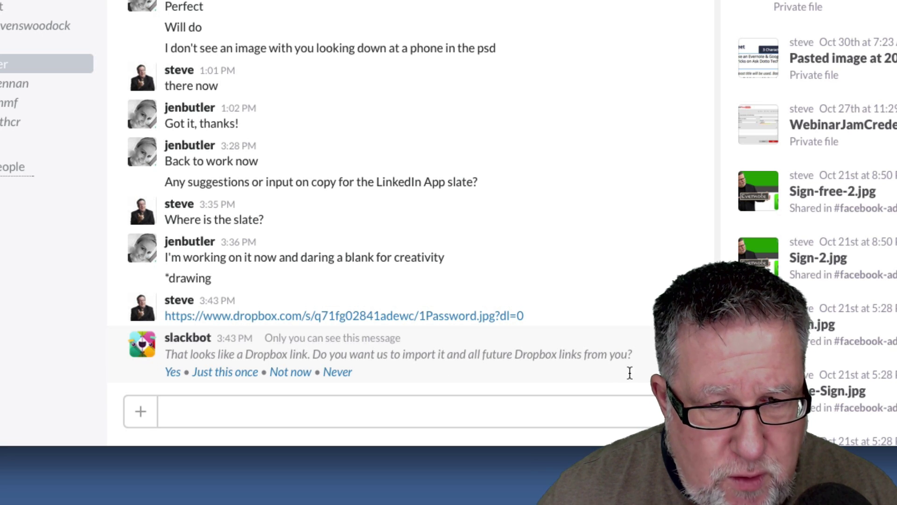
click(173, 373)
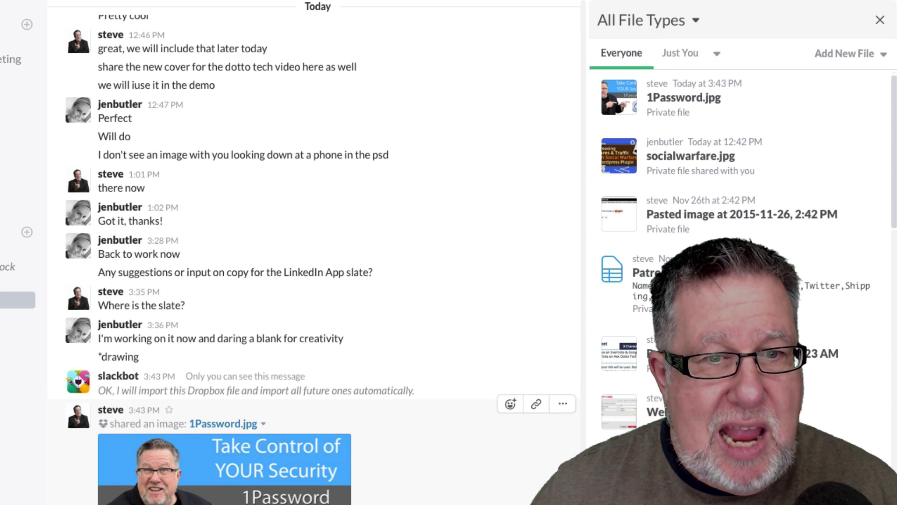
Scroll the integrations directory to review the authenticated Dropbox entry.
mouse_move(298, 464)
scroll(300, 474, down, 1)
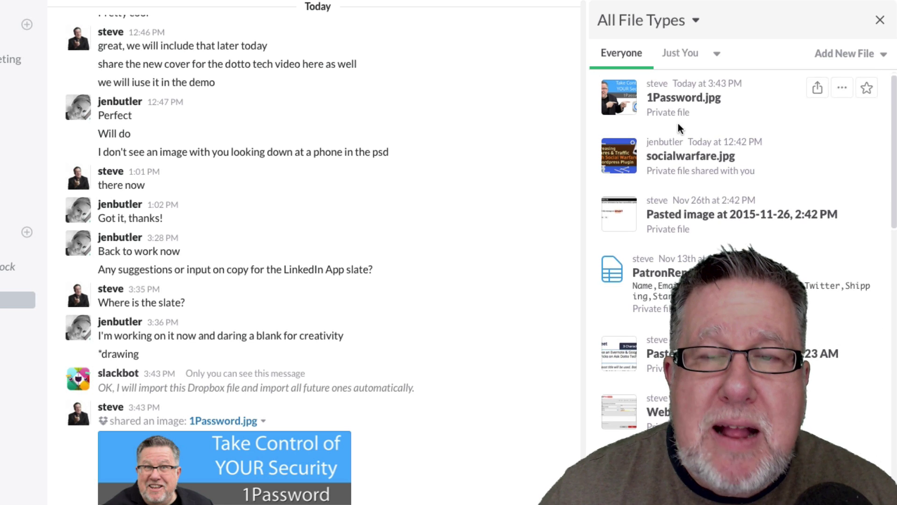
scroll(679, 99, down, 1)
scroll(679, 99, up, 1)
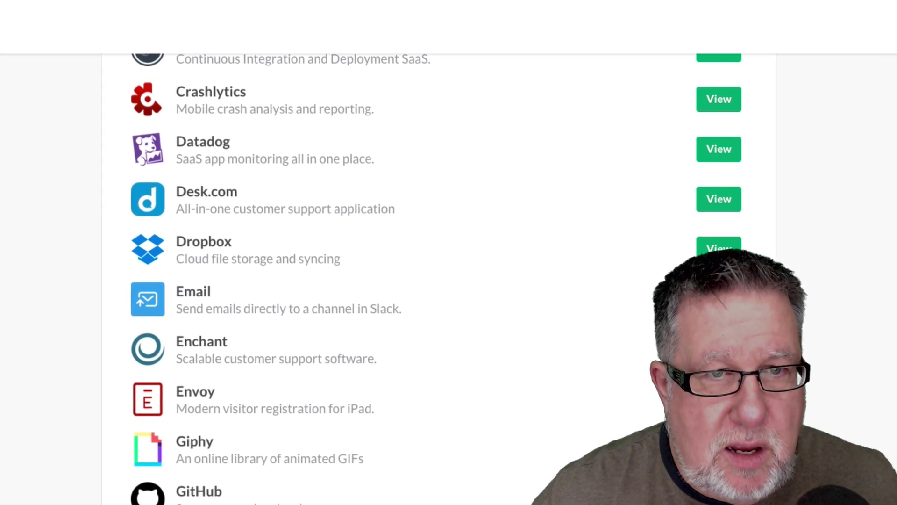
Browse the full All Integrations list, scrolling down through it and back.
scroll(420, 253, down, 18)
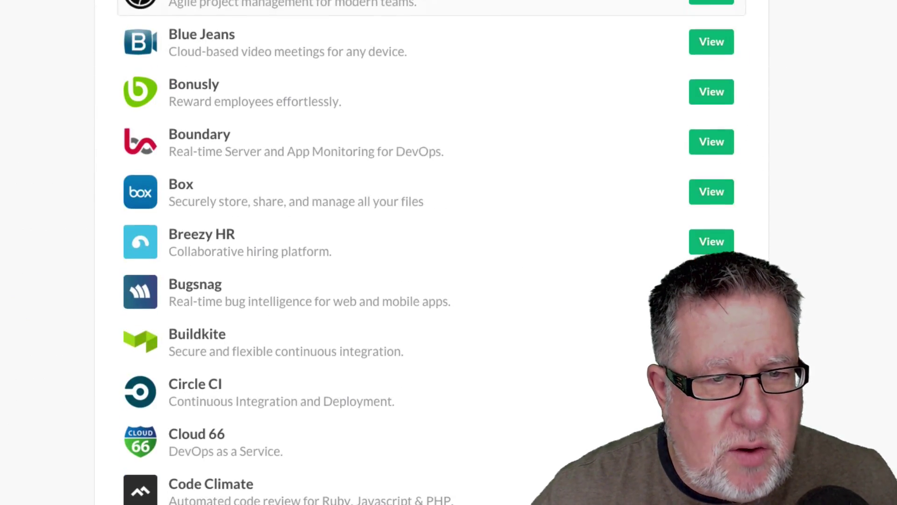
scroll(421, 159, down, 16)
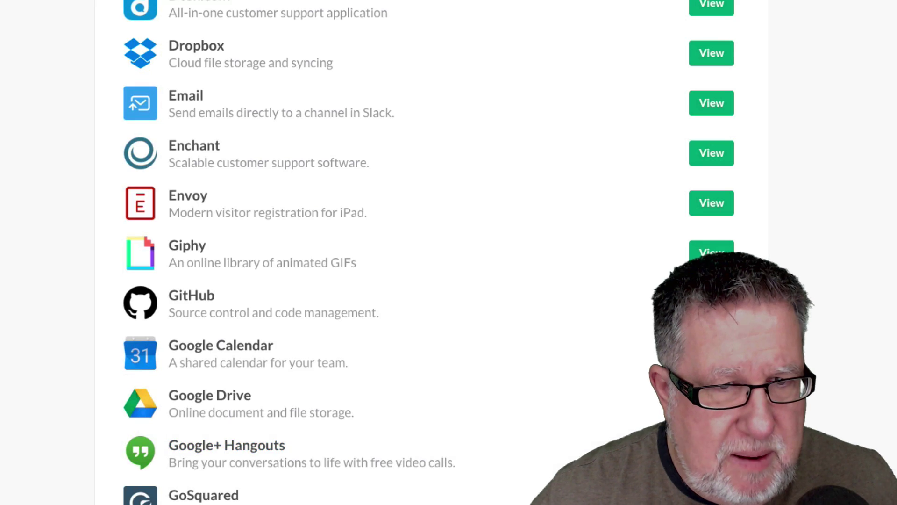
scroll(421, 252, down, 11)
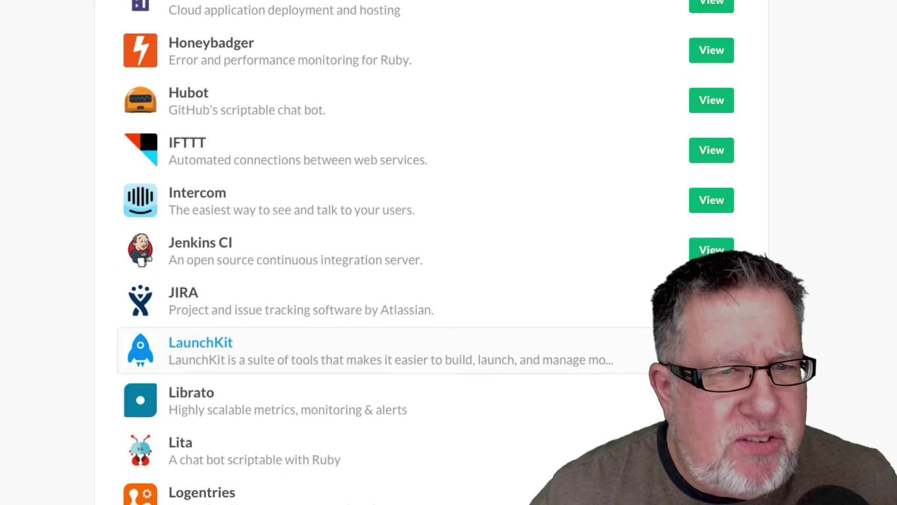
scroll(420, 486, down, 4)
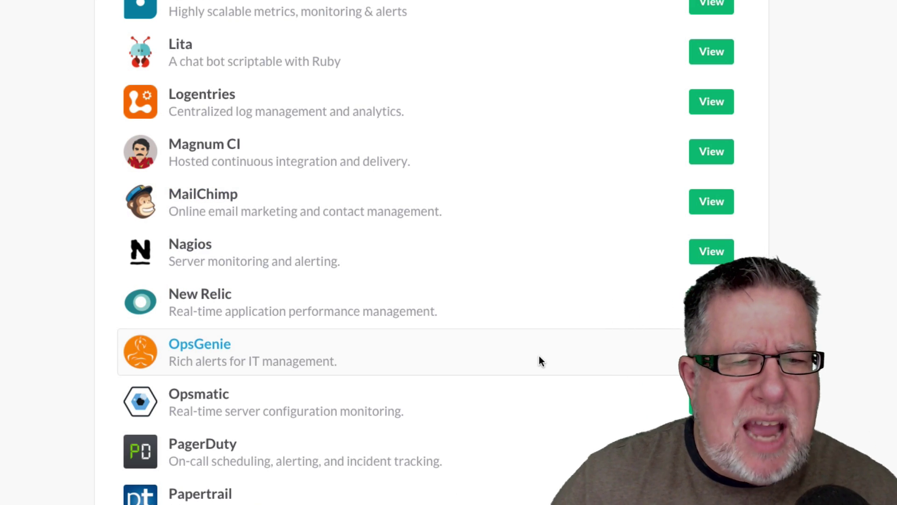
scroll(535, 360, down, 5)
scroll(525, 375, down, 16)
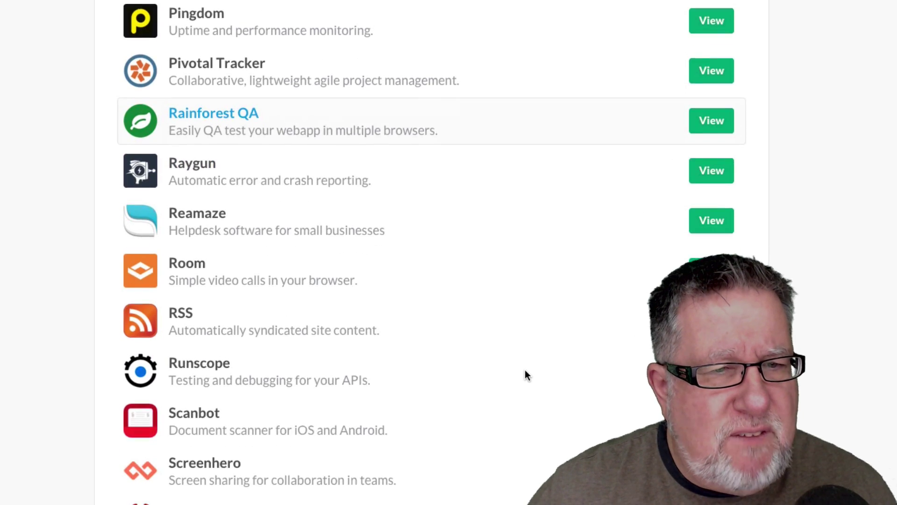
scroll(524, 371, down, 5)
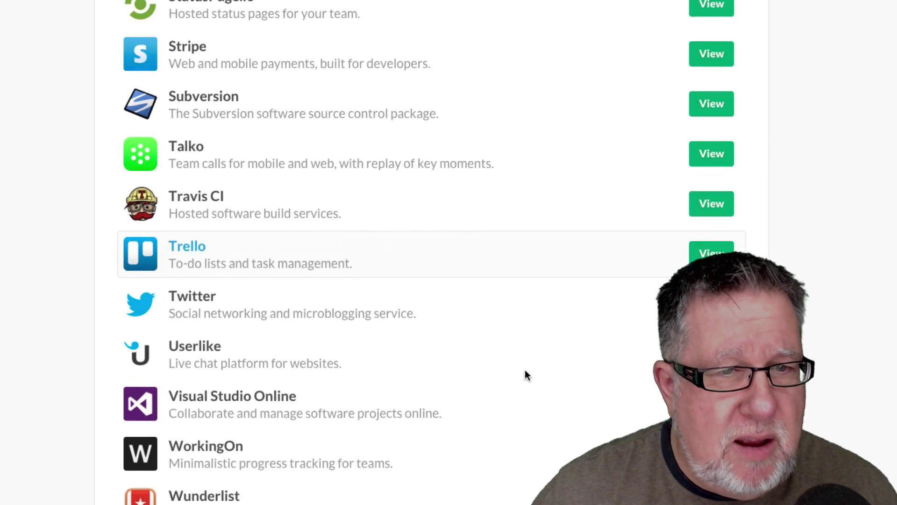
scroll(251, 105, up, 2)
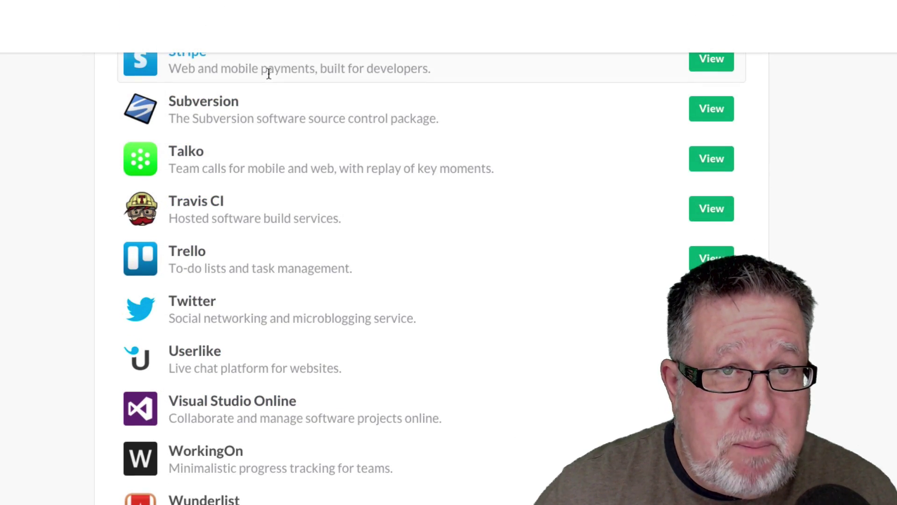
scroll(572, 432, down, 5)
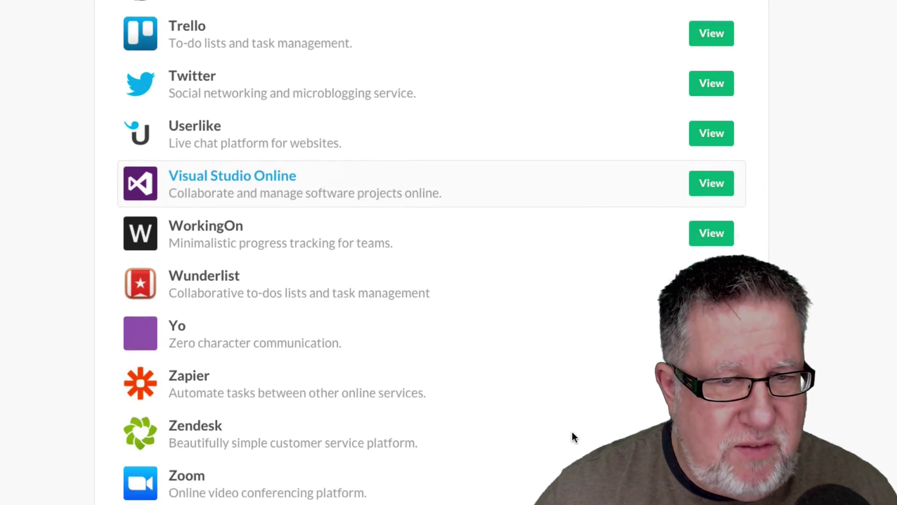
scroll(572, 437, up, 20)
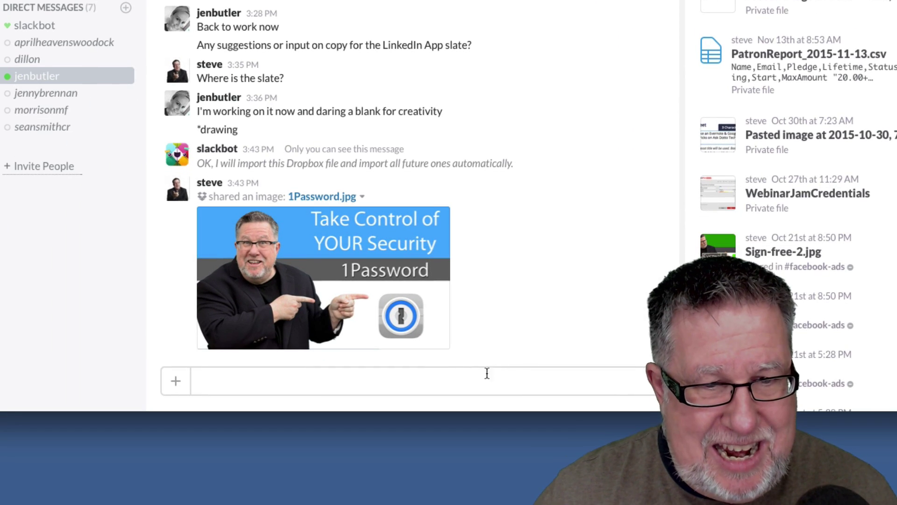
Send a message greeting the teammate by name and asking whether there's time for a chat.
click(480, 379)
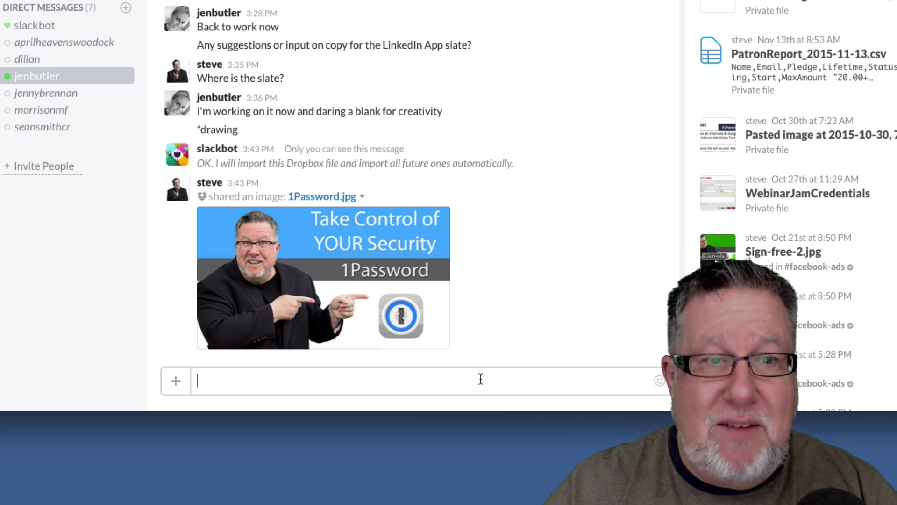
text(Hey Jen, time for  chat?)
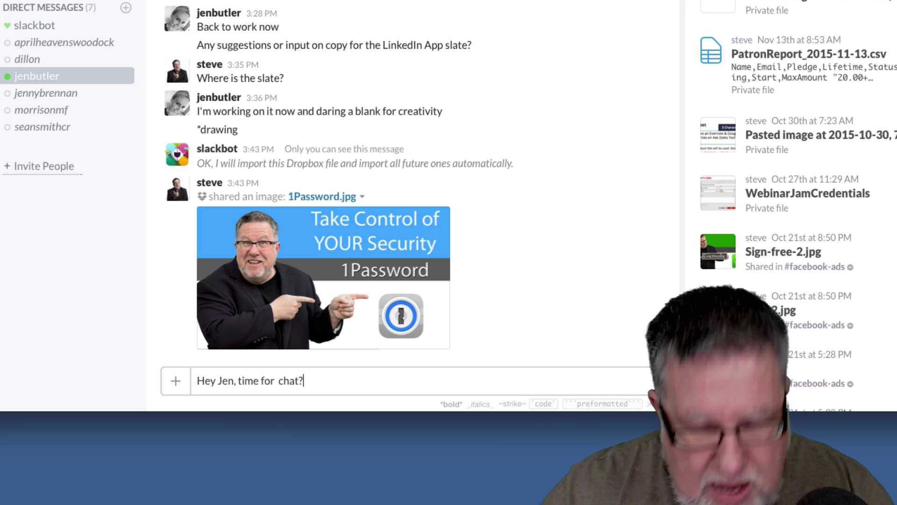
key(Return)
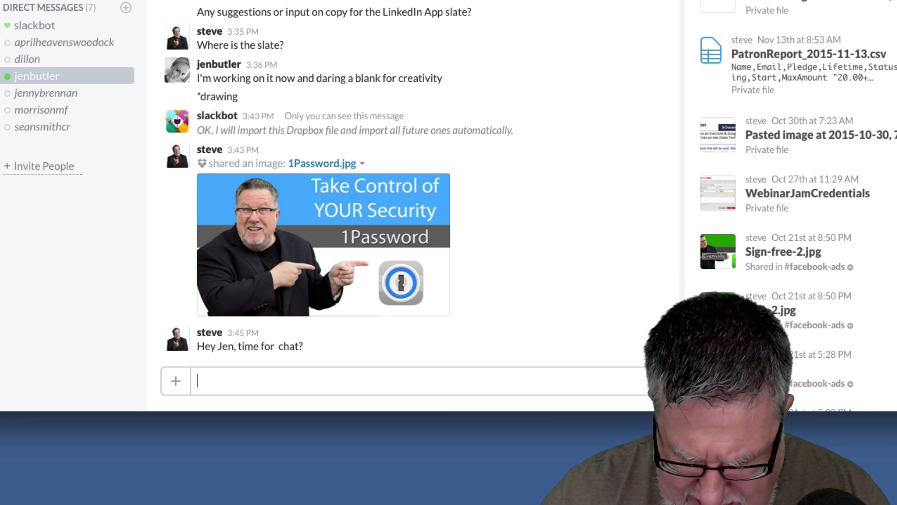
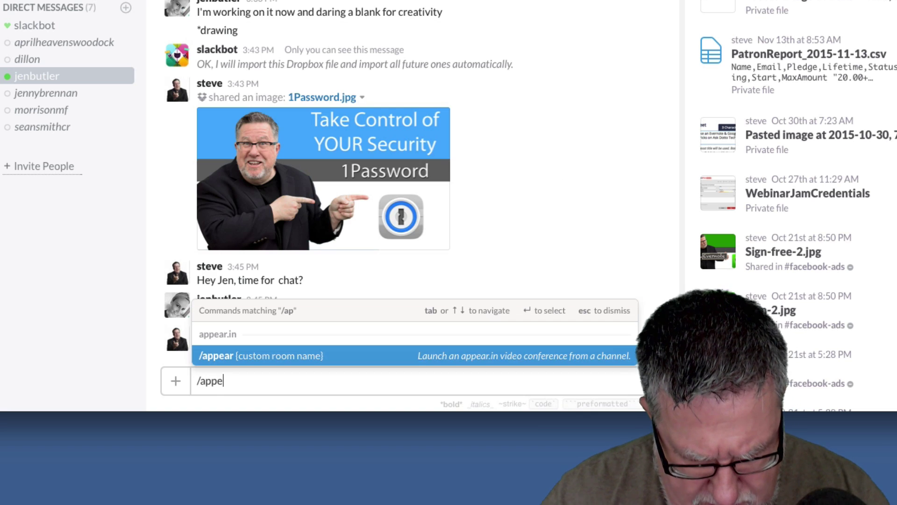
Launch an appear.in video room named dottotech with the /appear command.
key(Return)
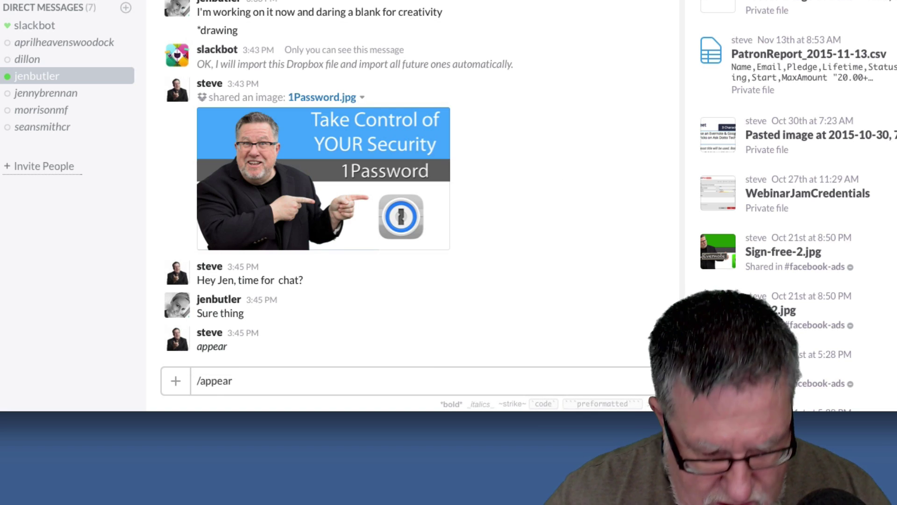
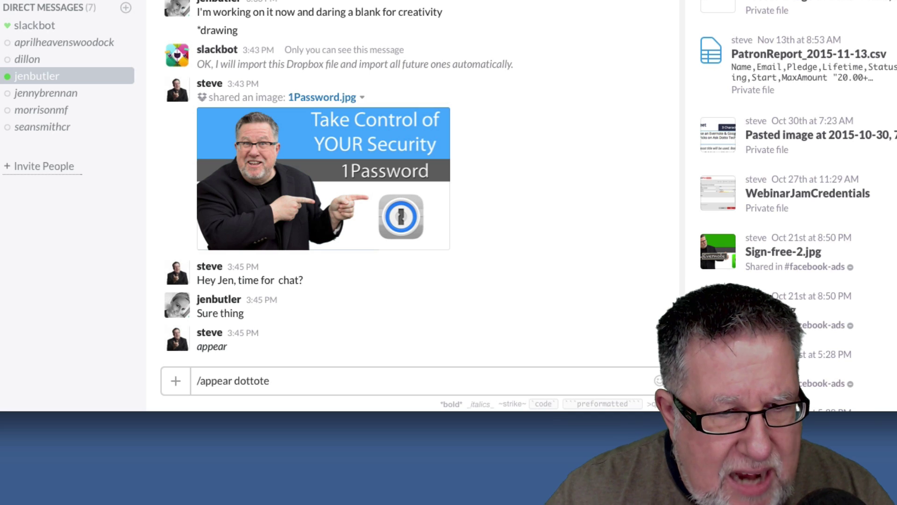
key(Return)
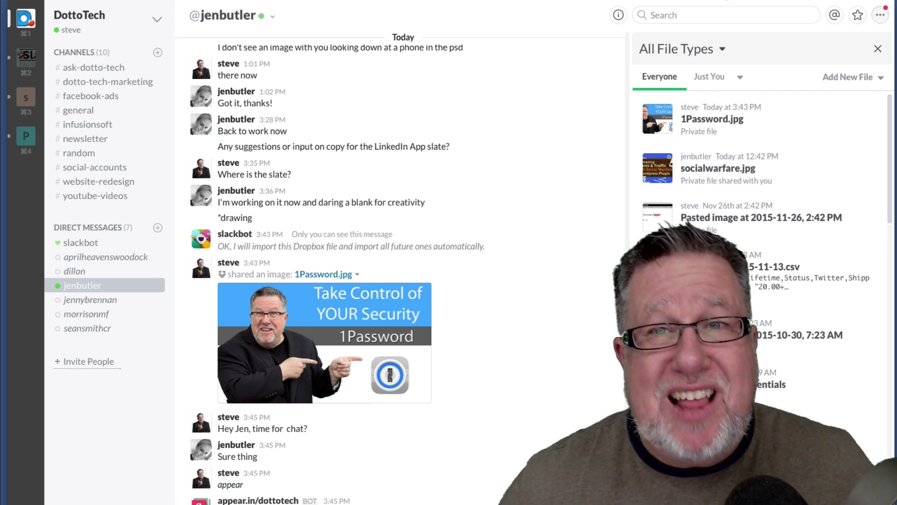
scroll(818, 157, down, 5)
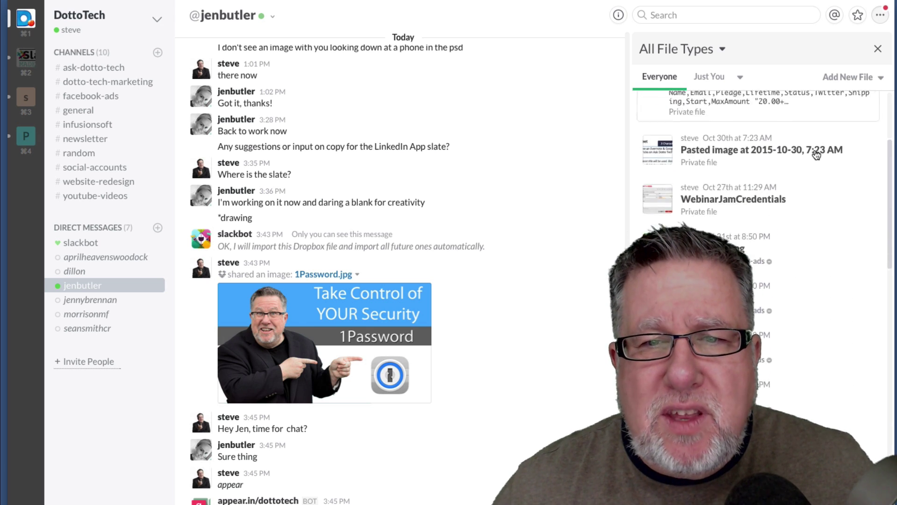
scroll(816, 155, up, 5)
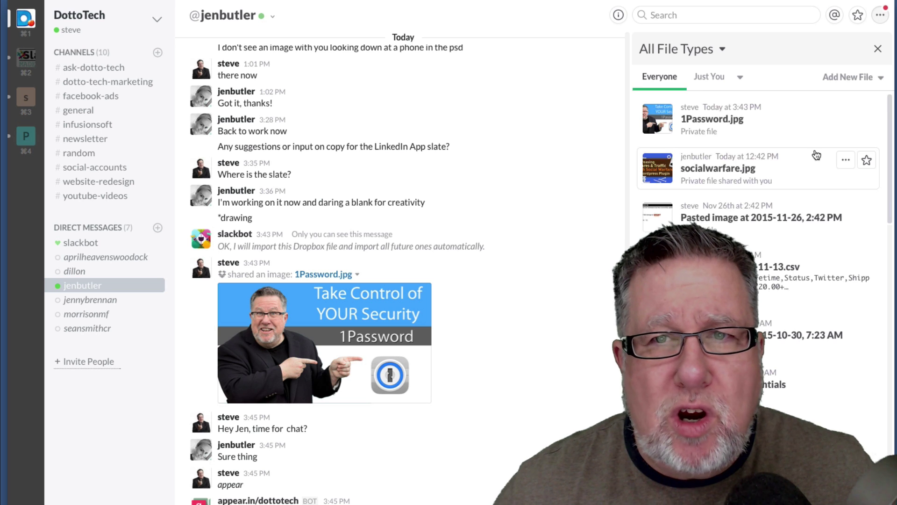